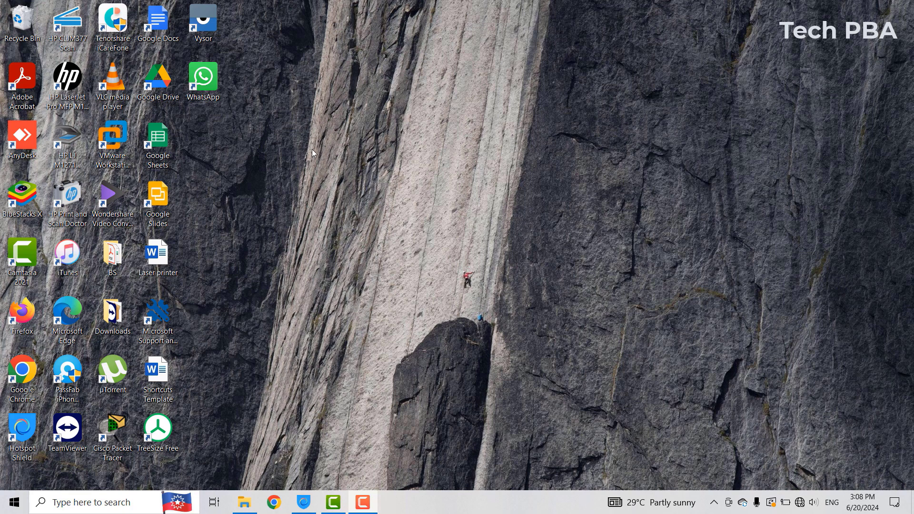
Step: Point out the Google Drive, Google Sheets and Google Docs desktop shortcuts
{"action": "left_click", "coordinate": [158, 89]}
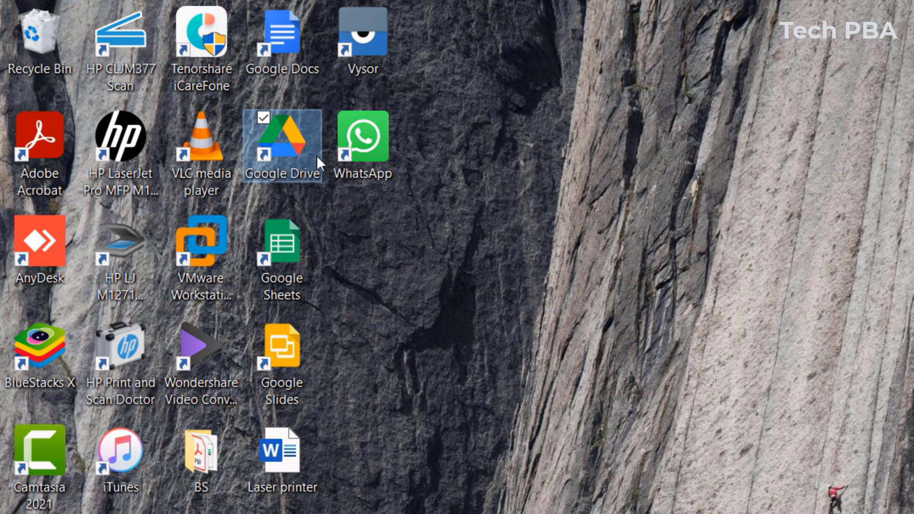
{"action": "left_click", "coordinate": [285, 249]}
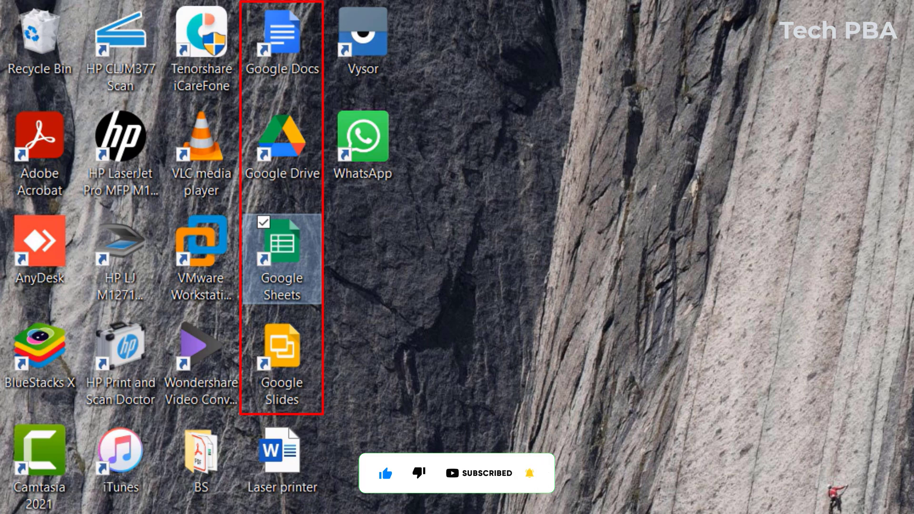
{"action": "left_click", "coordinate": [282, 39]}
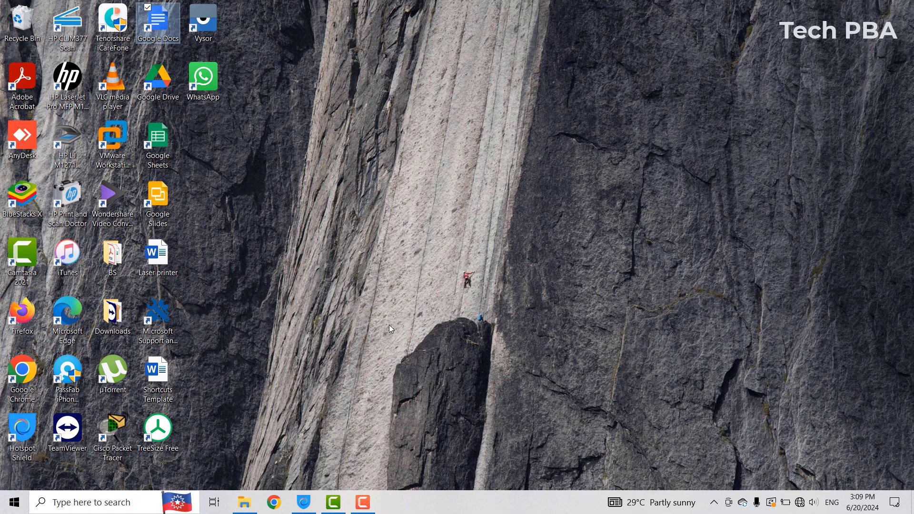
Step: Open File Explorer on This PC, showing the Google Drive (G:) drive with 14.8 GB free
{"action": "left_click", "coordinate": [243, 502]}
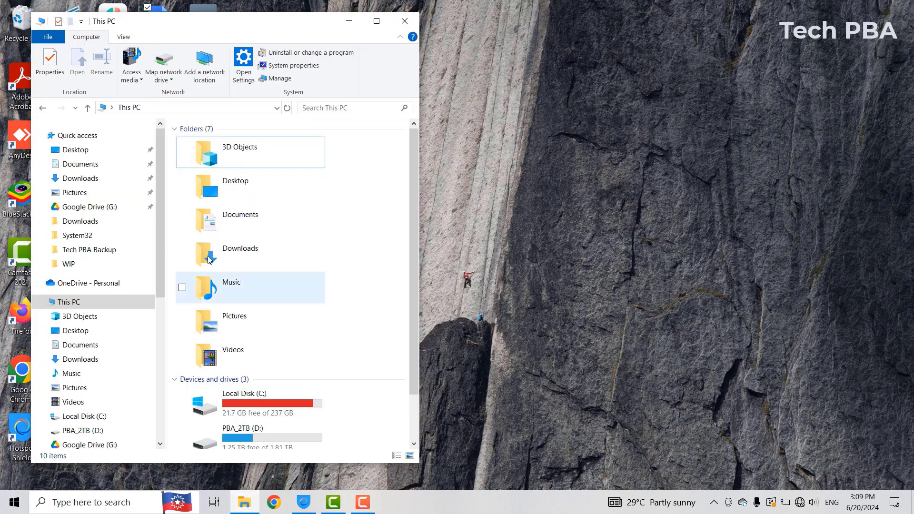
{"action": "left_click_drag", "start_coordinate": [178, 29], "coordinate": [240, 27]}
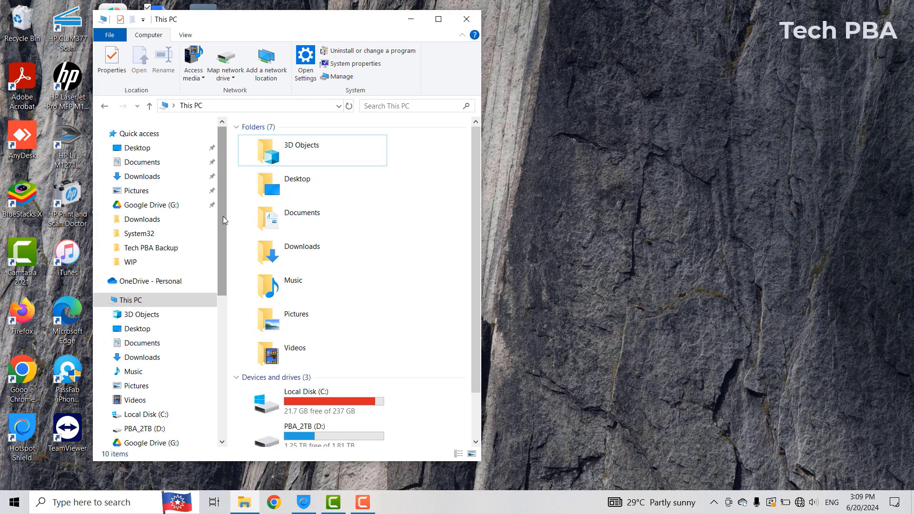
{"action": "left_click", "coordinate": [127, 300]}
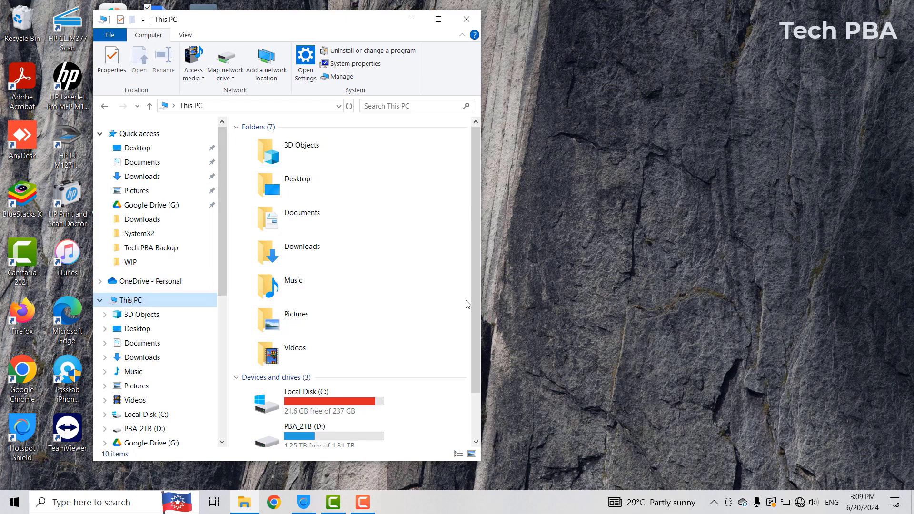
{"action": "left_click_drag", "start_coordinate": [473, 299], "coordinate": [473, 344]}
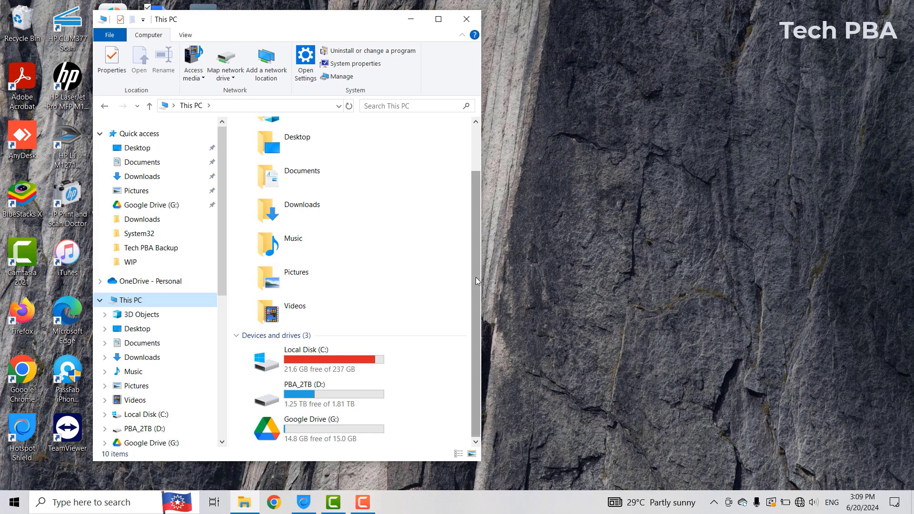
{"action": "mouse_move", "coordinate": [248, 30]}
{"action": "left_mouse_down"}
{"action": "mouse_move", "coordinate": [289, 35]}
{"action": "mouse_move", "coordinate": [273, 31]}
{"action": "left_mouse_up"}
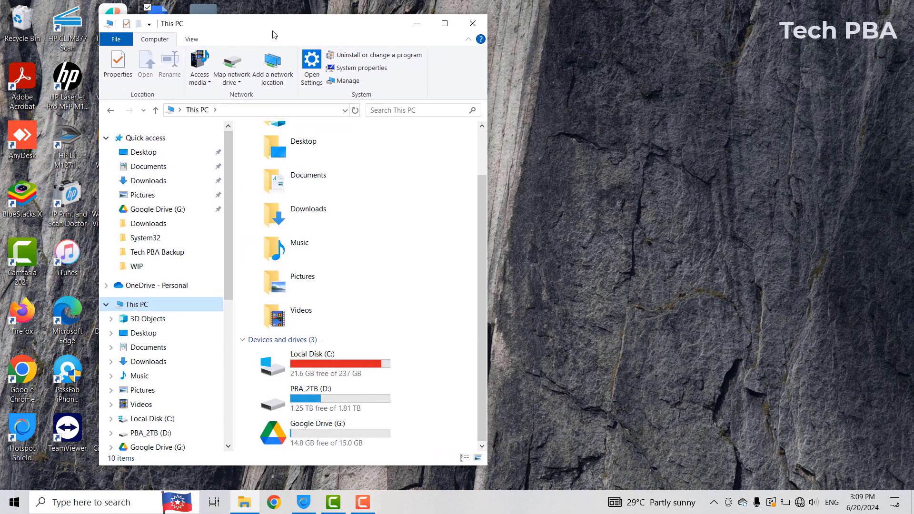
Step: Search for appwiz.cpl to open Programs and Features, listing 51 installed programs
{"action": "left_click", "coordinate": [74, 502]}
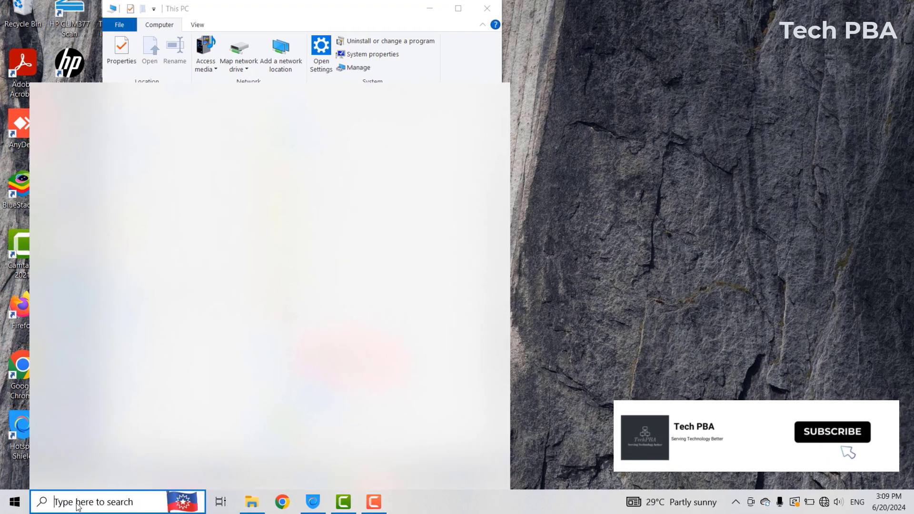
{"action": "type", "text": "app"}
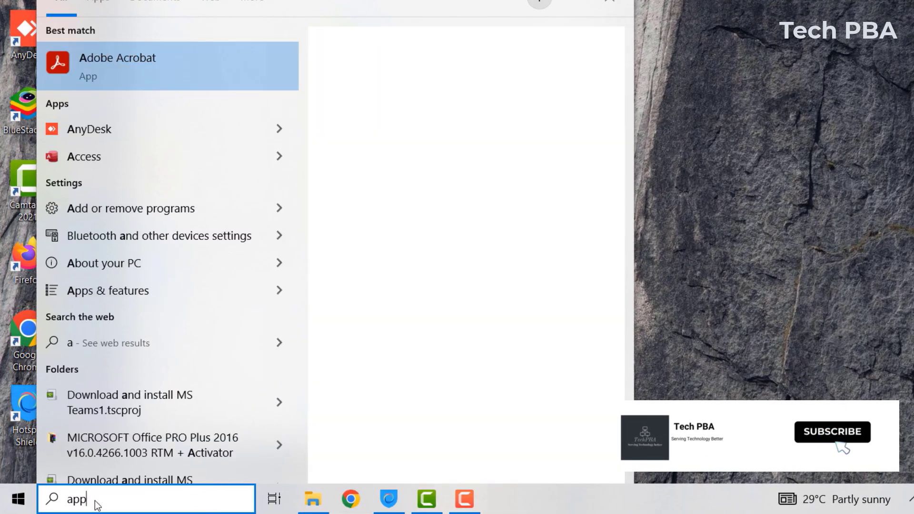
{"action": "type", "text": "wi"}
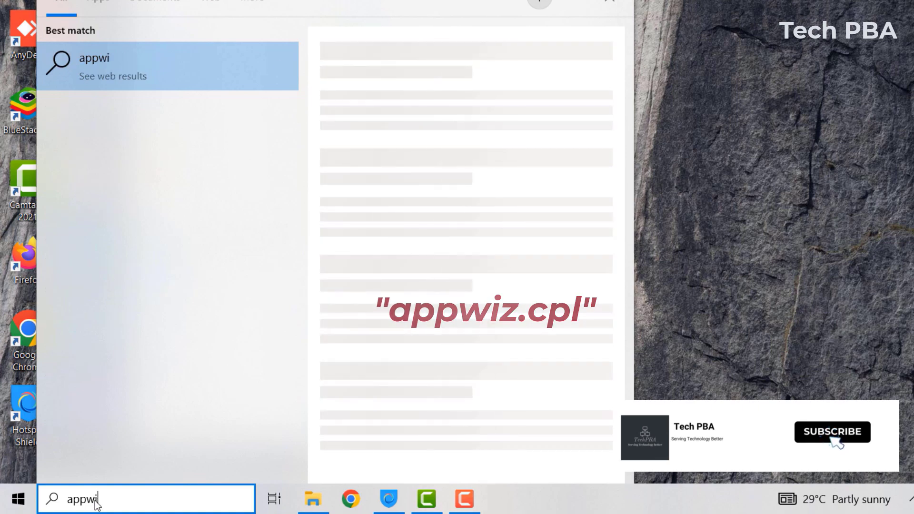
{"action": "type", "text": "z.cp"}
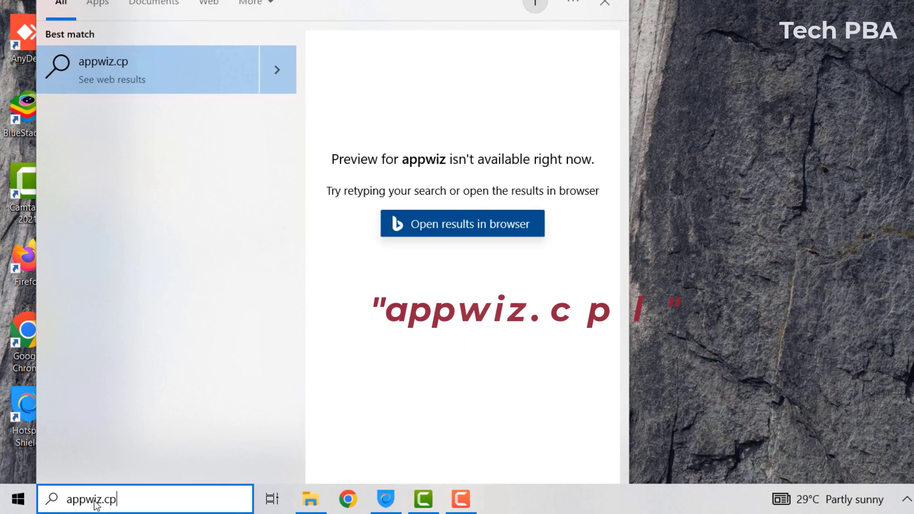
{"action": "type", "text": "l"}
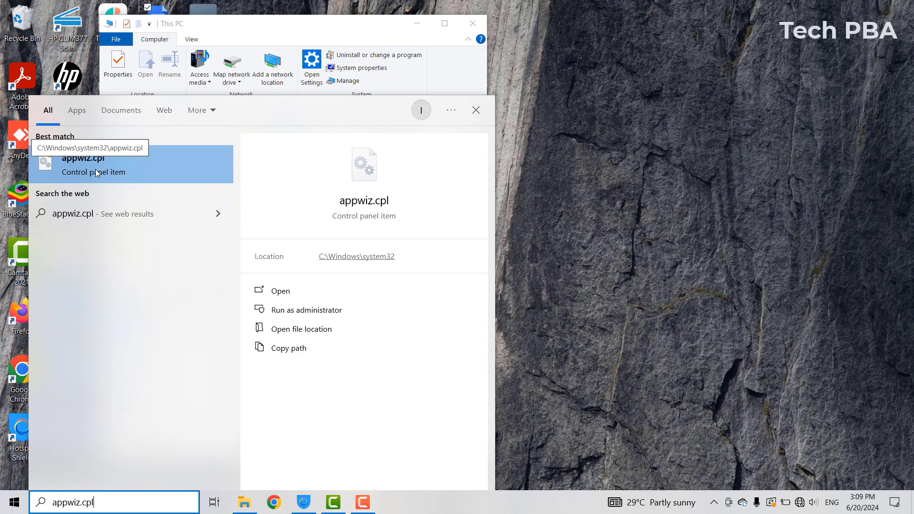
{"action": "left_click", "coordinate": [96, 166]}
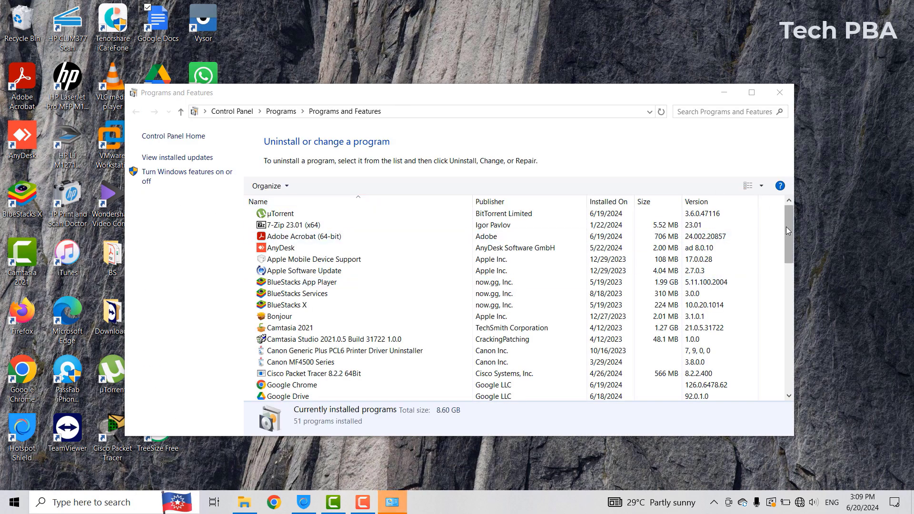
{"action": "left_click_drag", "start_coordinate": [788, 236], "coordinate": [793, 274]}
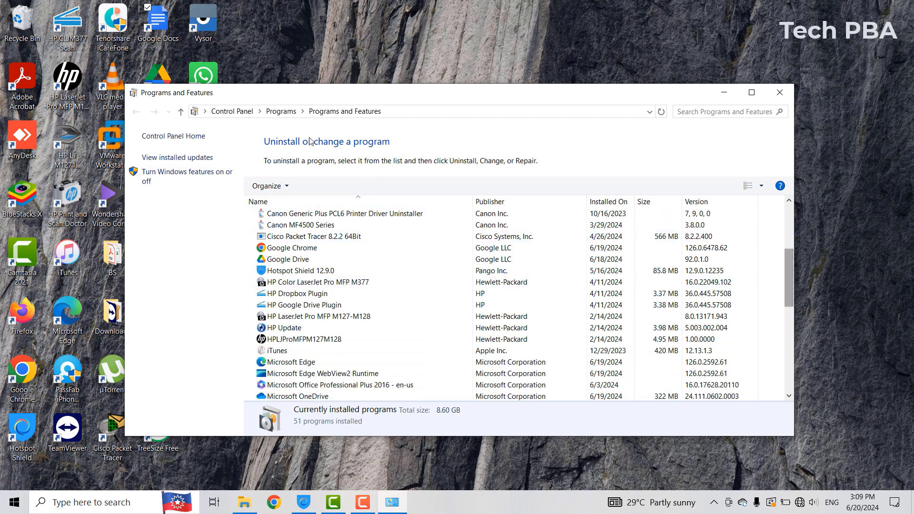
Step: Select Google Drive in Programs and Features and start its uninstall
{"action": "left_click_drag", "start_coordinate": [393, 96], "coordinate": [385, 100]}
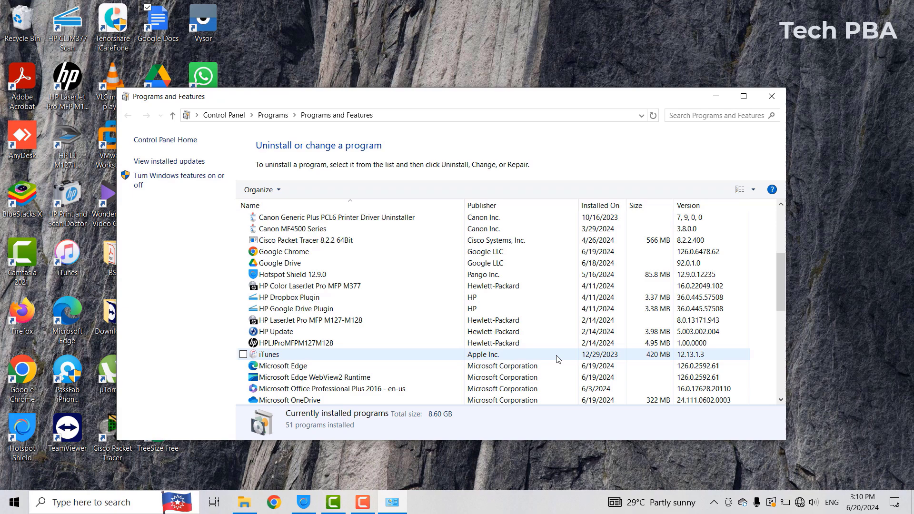
{"action": "left_click_drag", "start_coordinate": [781, 280], "coordinate": [779, 274]}
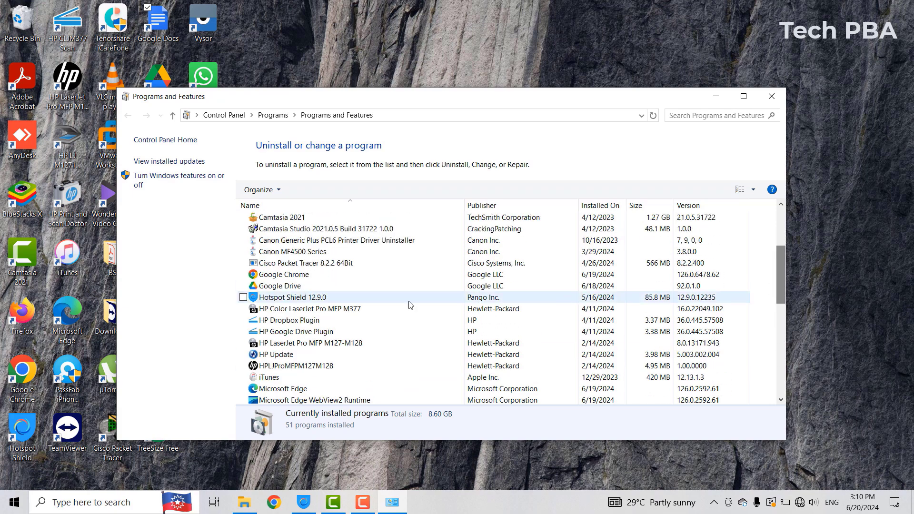
{"action": "left_click", "coordinate": [280, 288]}
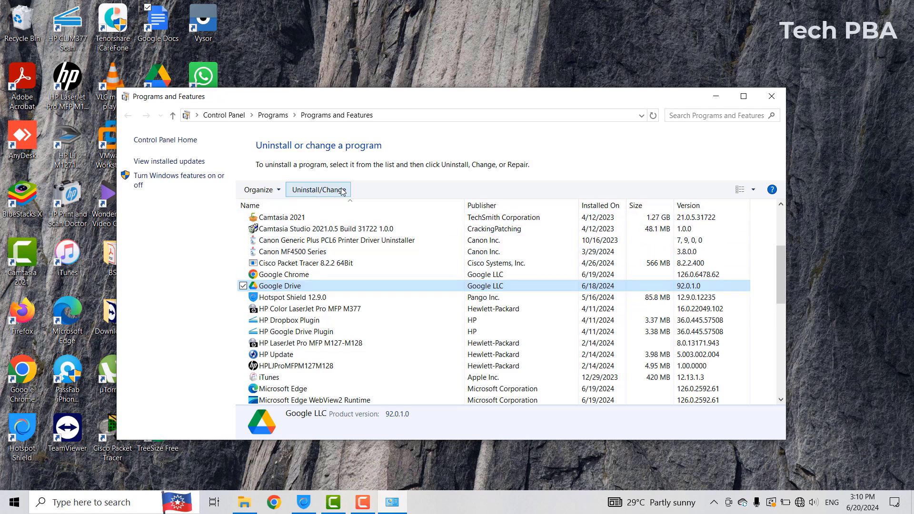
{"action": "left_click", "coordinate": [315, 191]}
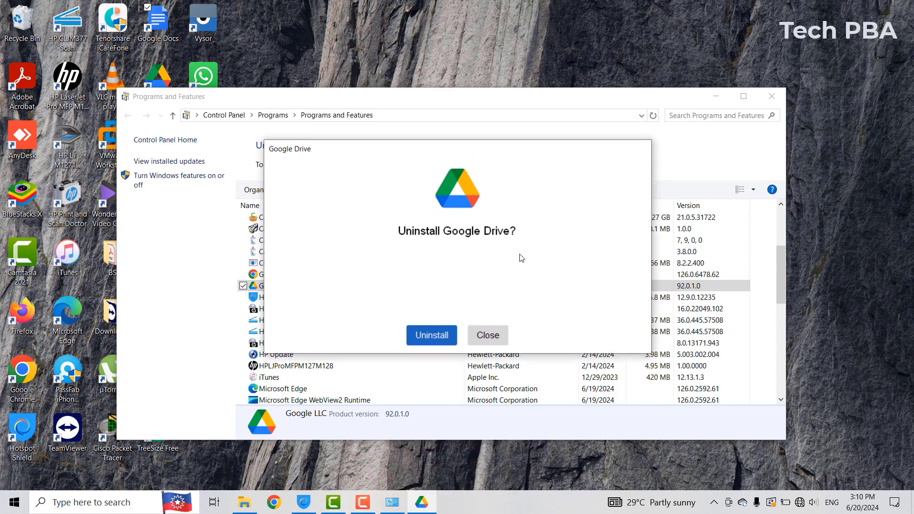
Step: Confirm the Google Drive uninstall, close the 'in use' warning, and minimize Programs and Features
{"action": "left_click", "coordinate": [436, 337]}
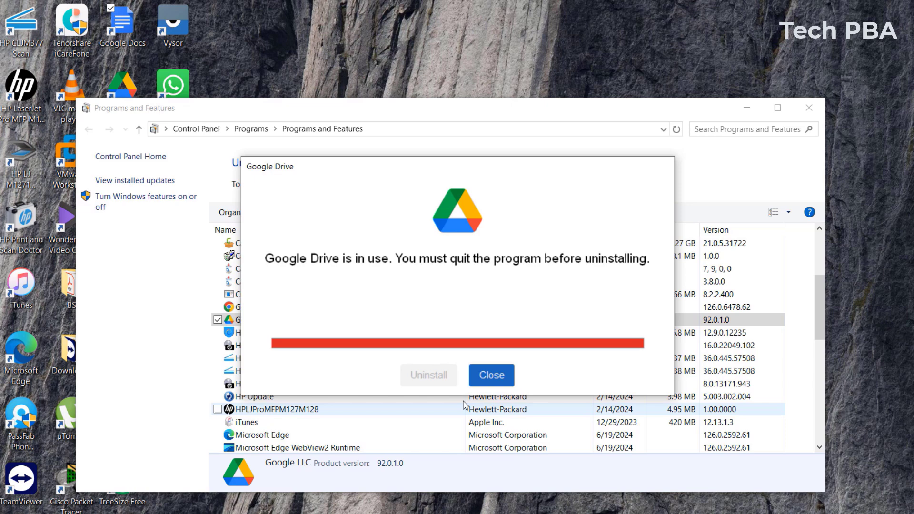
{"action": "left_click", "coordinate": [489, 335]}
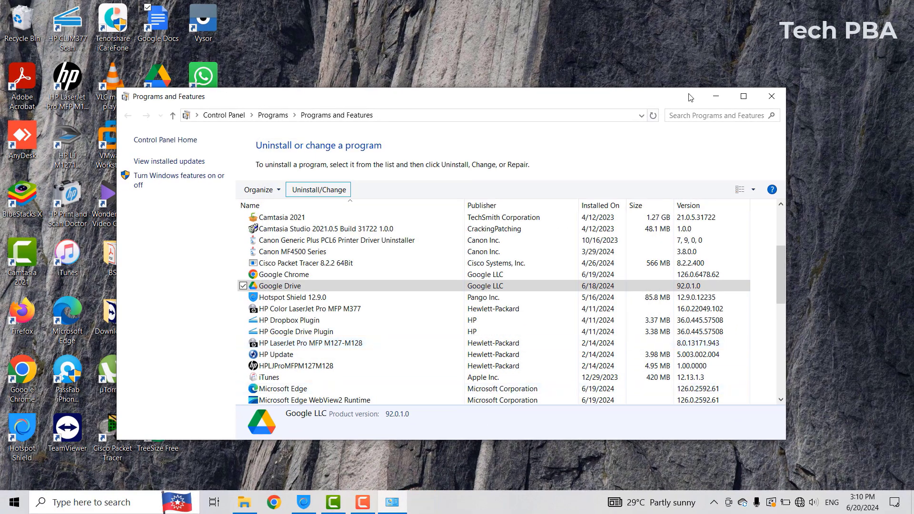
{"action": "left_click", "coordinate": [715, 96]}
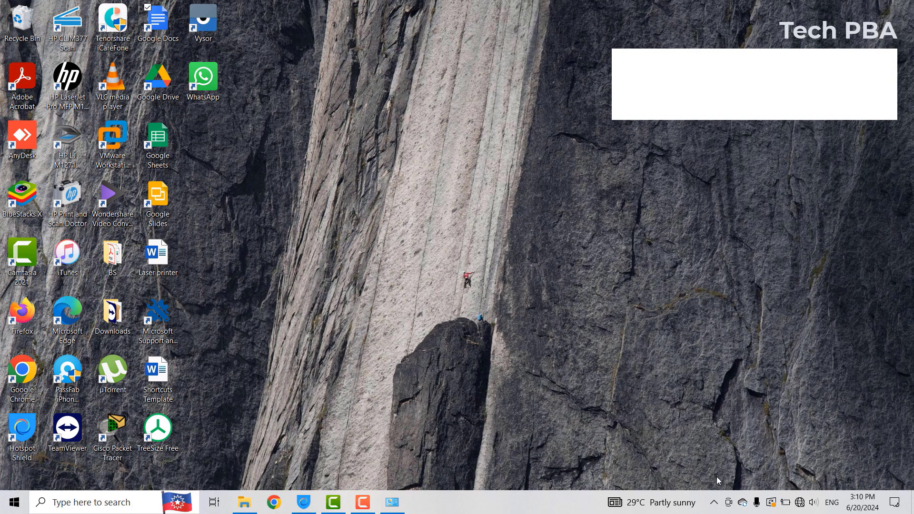
Step: Quit the running Google Drive app from its tray icon's settings menu
{"action": "left_click", "coordinate": [714, 503]}
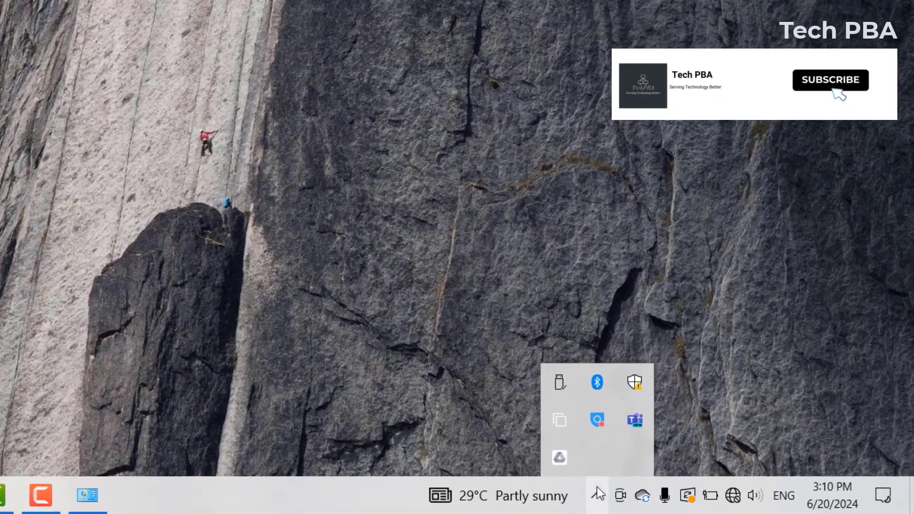
{"action": "left_click", "coordinate": [571, 500]}
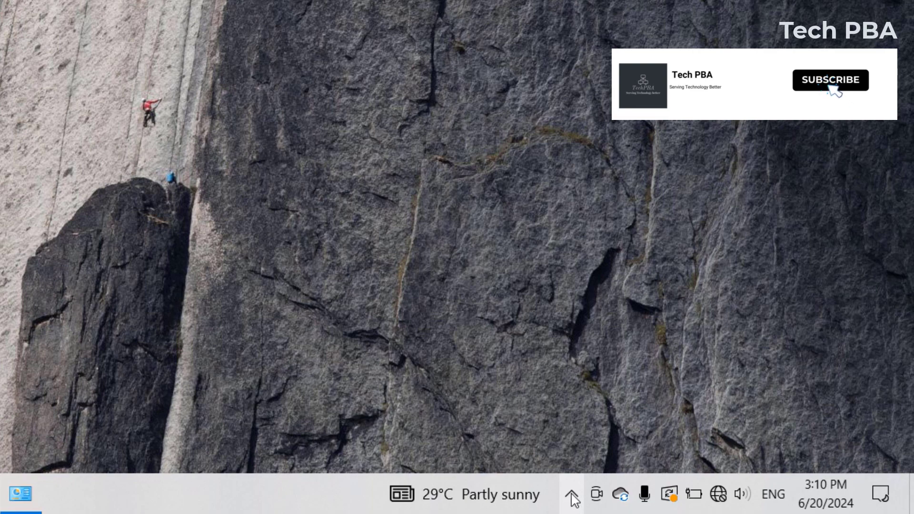
{"action": "left_click", "coordinate": [571, 496]}
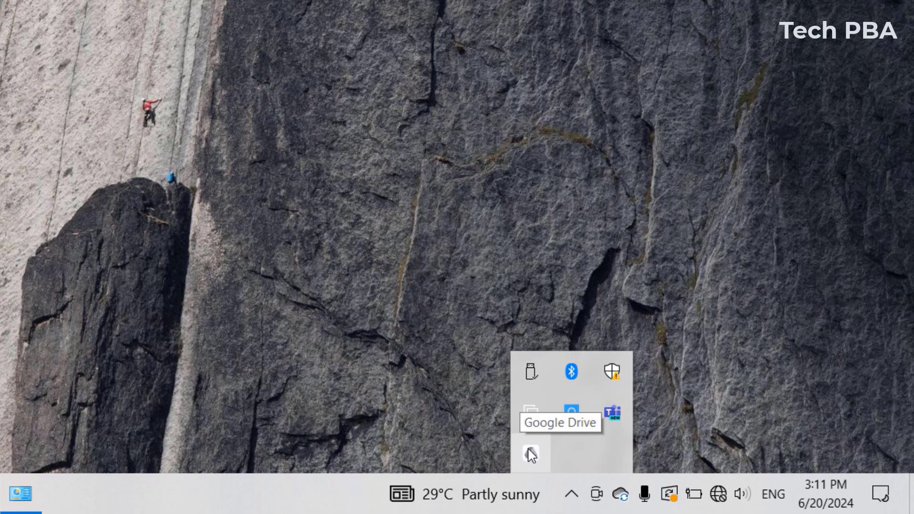
{"action": "left_click", "coordinate": [530, 454]}
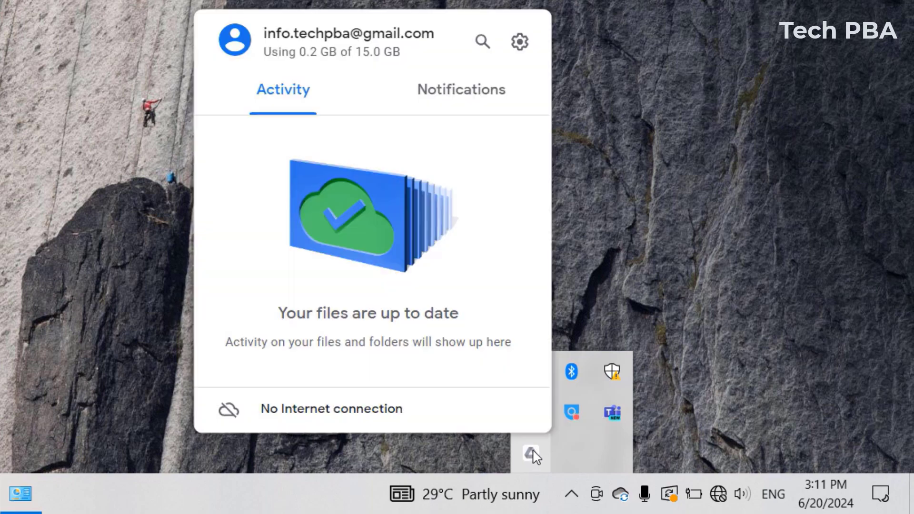
{"action": "left_click", "coordinate": [520, 46]}
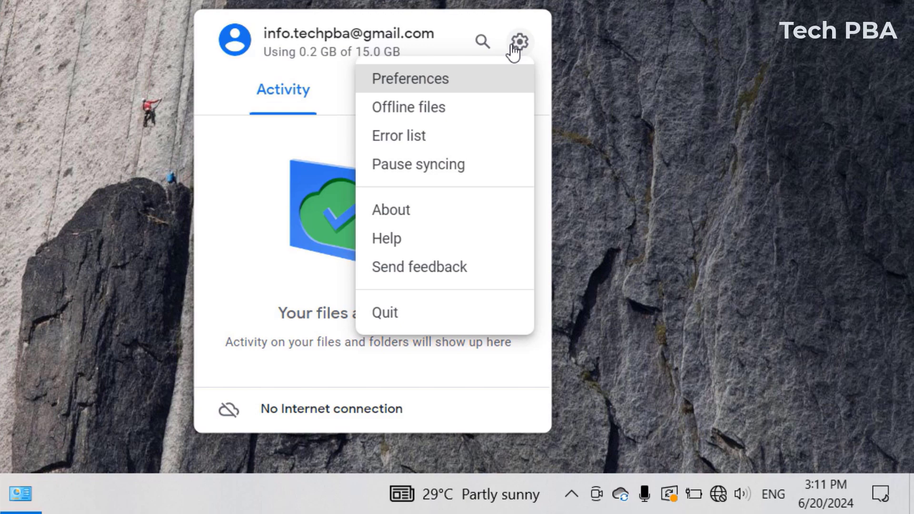
{"action": "left_click", "coordinate": [416, 317]}
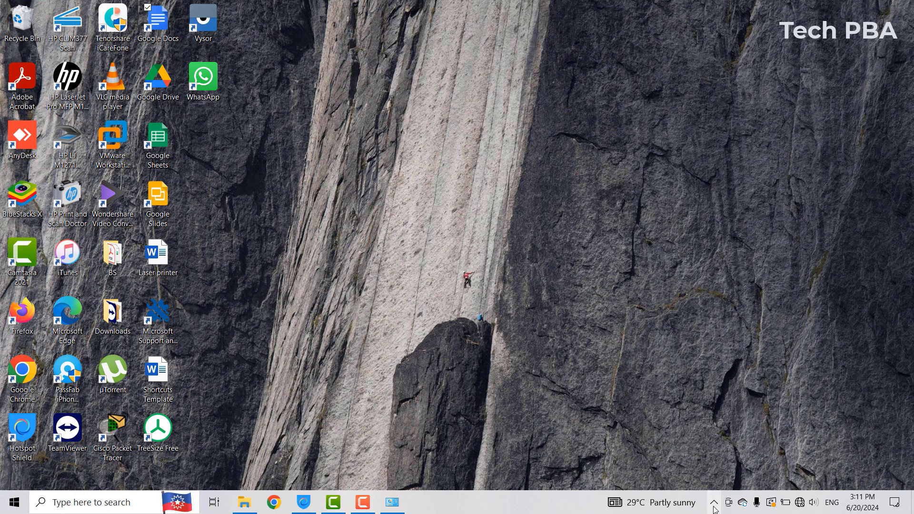
Step: Confirm Google Drive is gone from the hidden icons tray and refresh the desktop
{"action": "left_click", "coordinate": [714, 503]}
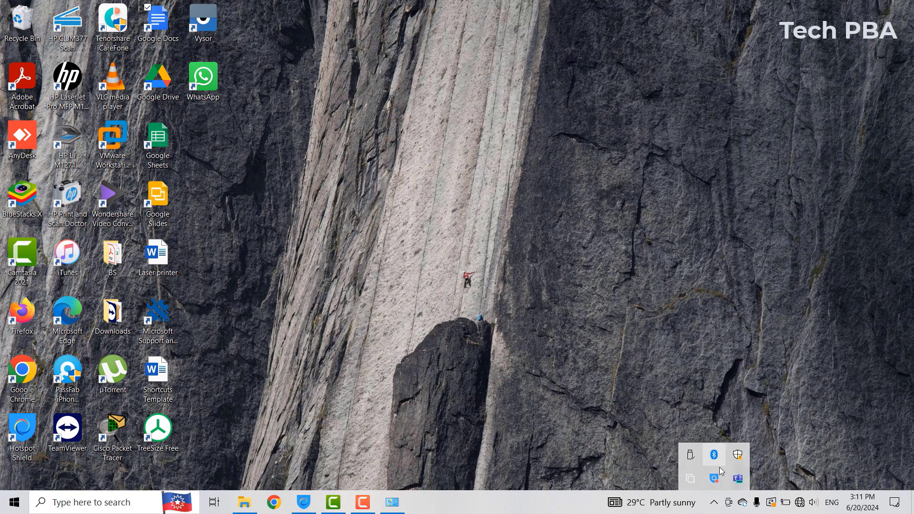
{"action": "left_click", "coordinate": [662, 428]}
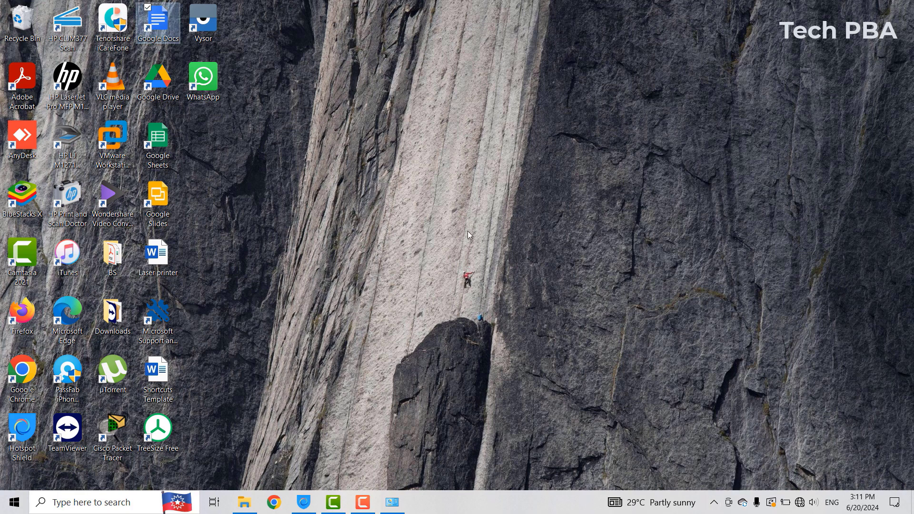
{"action": "right_click", "coordinate": [506, 173]}
{"action": "left_click", "coordinate": [545, 212]}
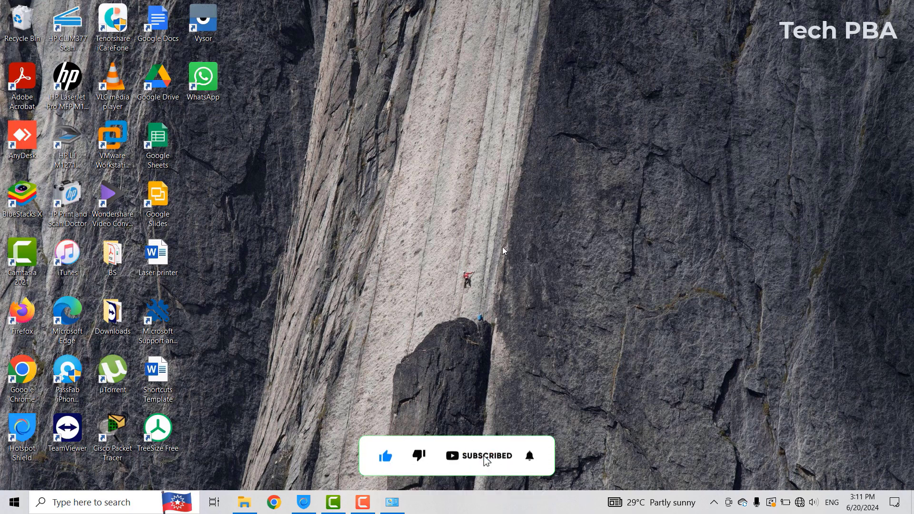
Step: Uninstall Google Drive, dismiss the completion message, and close Programs and Features
{"action": "left_click", "coordinate": [392, 502]}
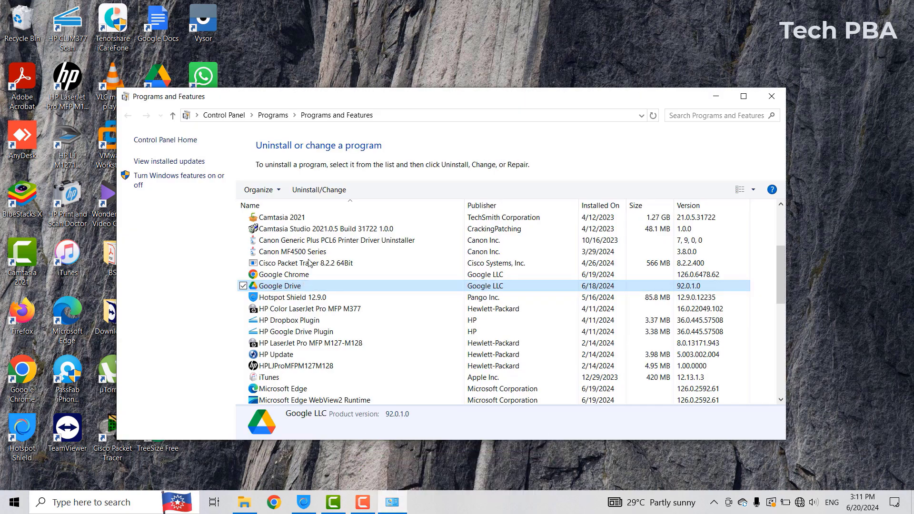
{"action": "left_click", "coordinate": [317, 192]}
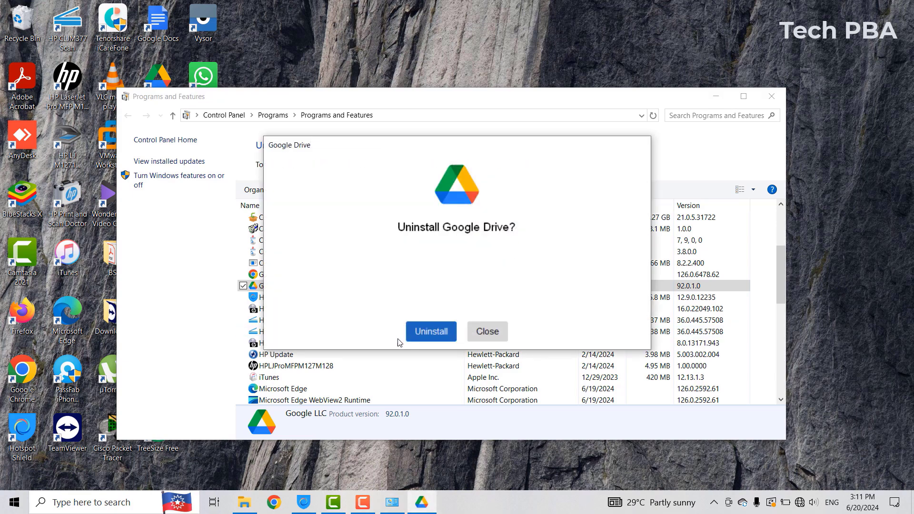
{"action": "left_click", "coordinate": [431, 336]}
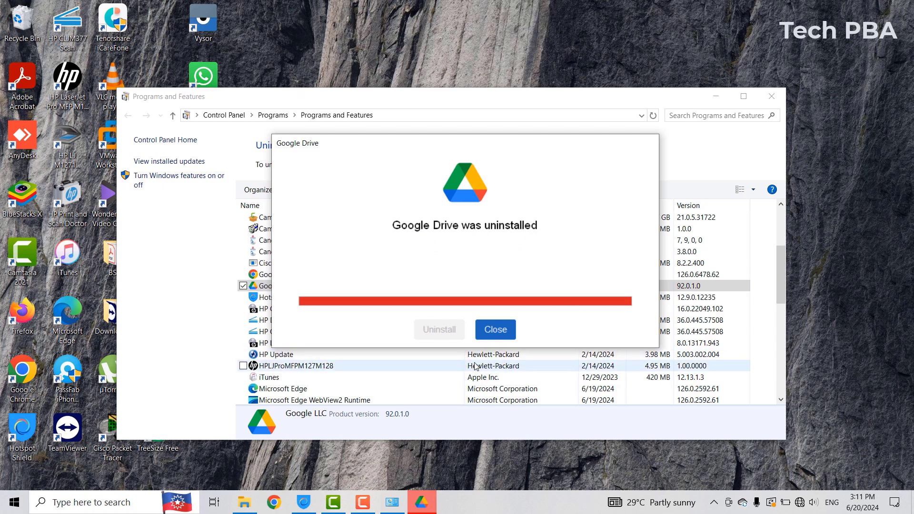
{"action": "left_click", "coordinate": [492, 331]}
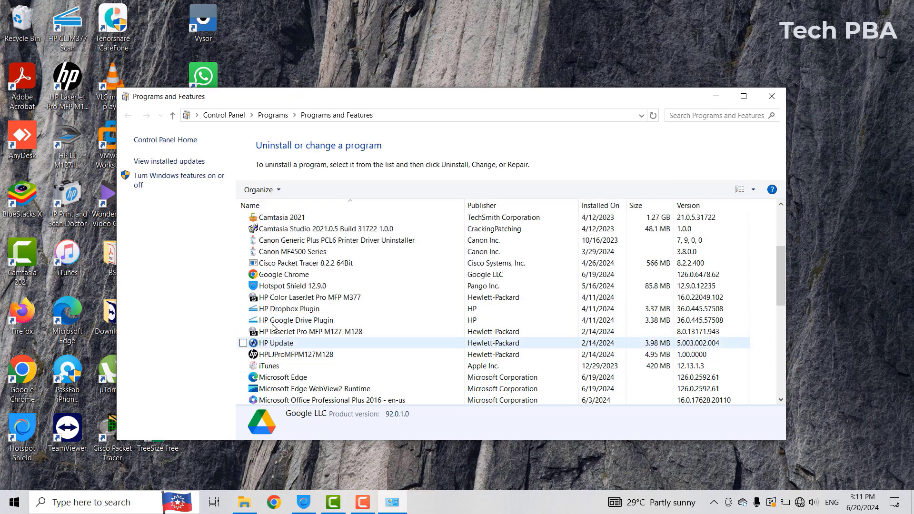
{"action": "left_click", "coordinate": [276, 288]}
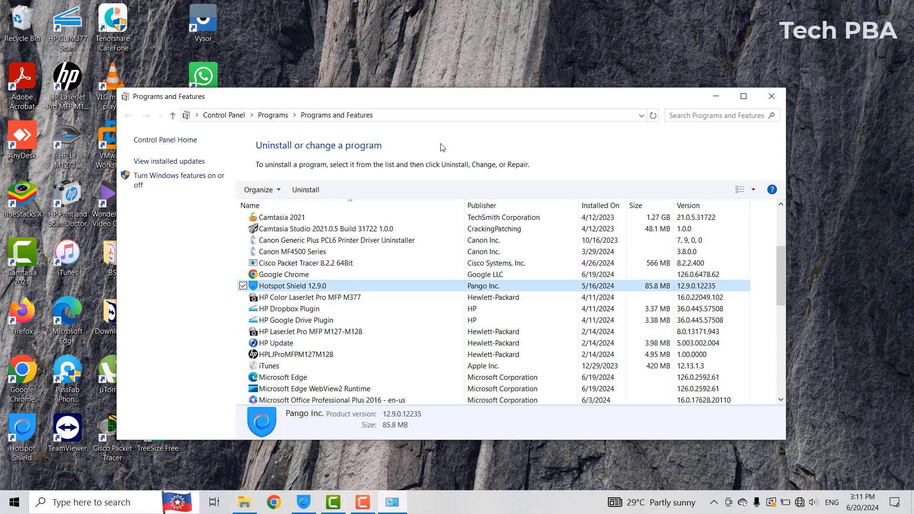
{"action": "left_click", "coordinate": [772, 96]}
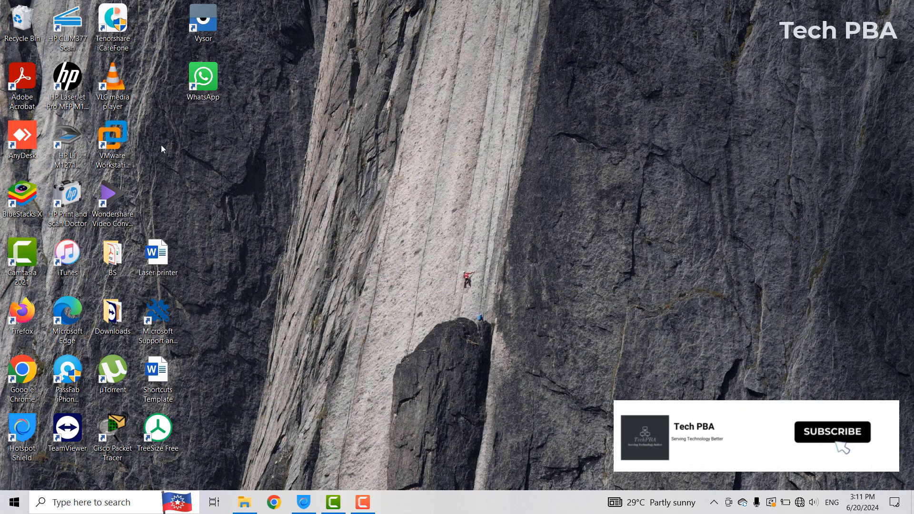
Step: Open This PC with Win+E to confirm Google Drive (G:) is no longer listed
{"action": "key", "text": "super+e"}
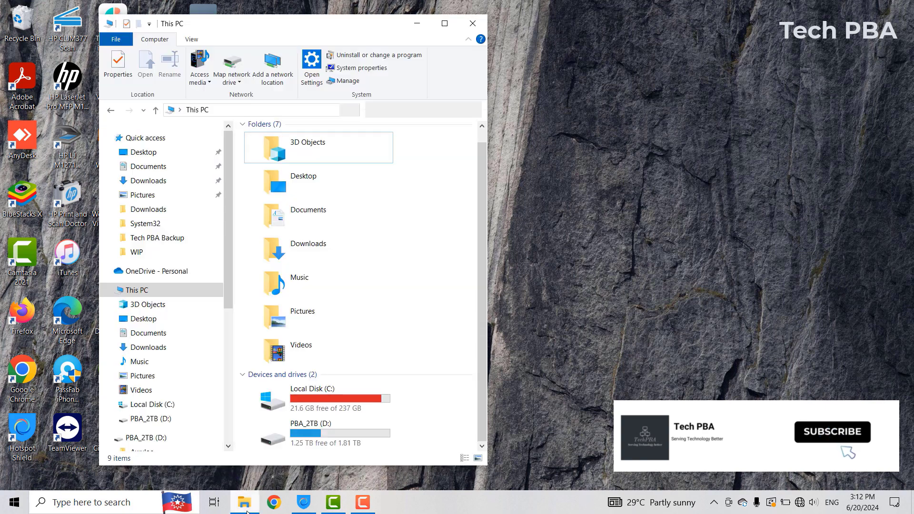